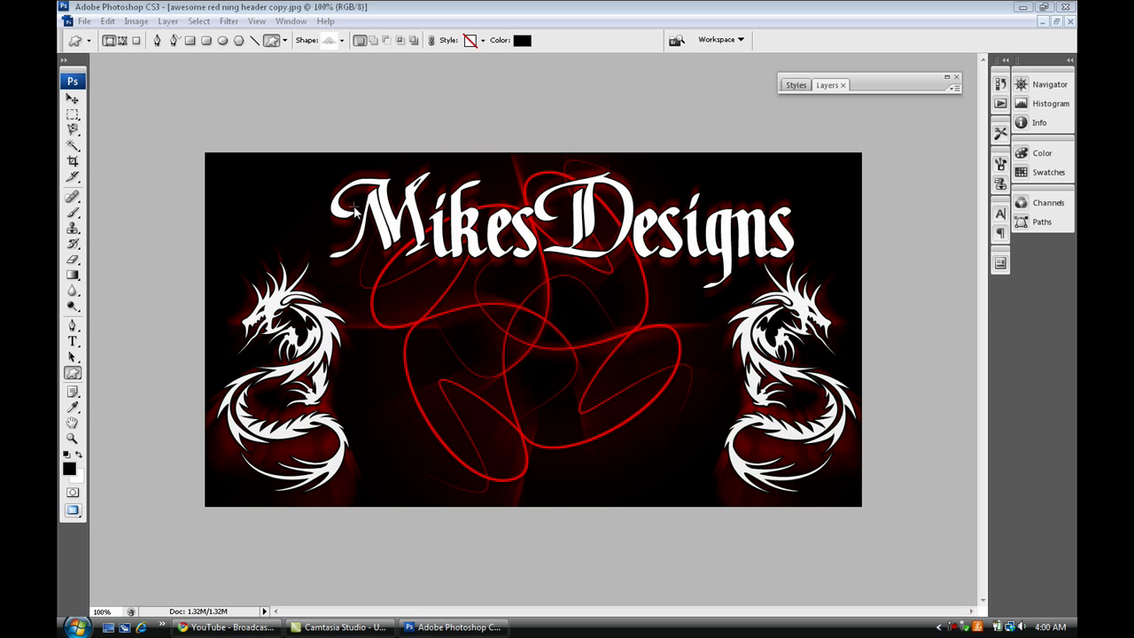
- Select the Move tool in Photoshop, then bring up the YouTube inbox with the brush question
left_click(74, 102)
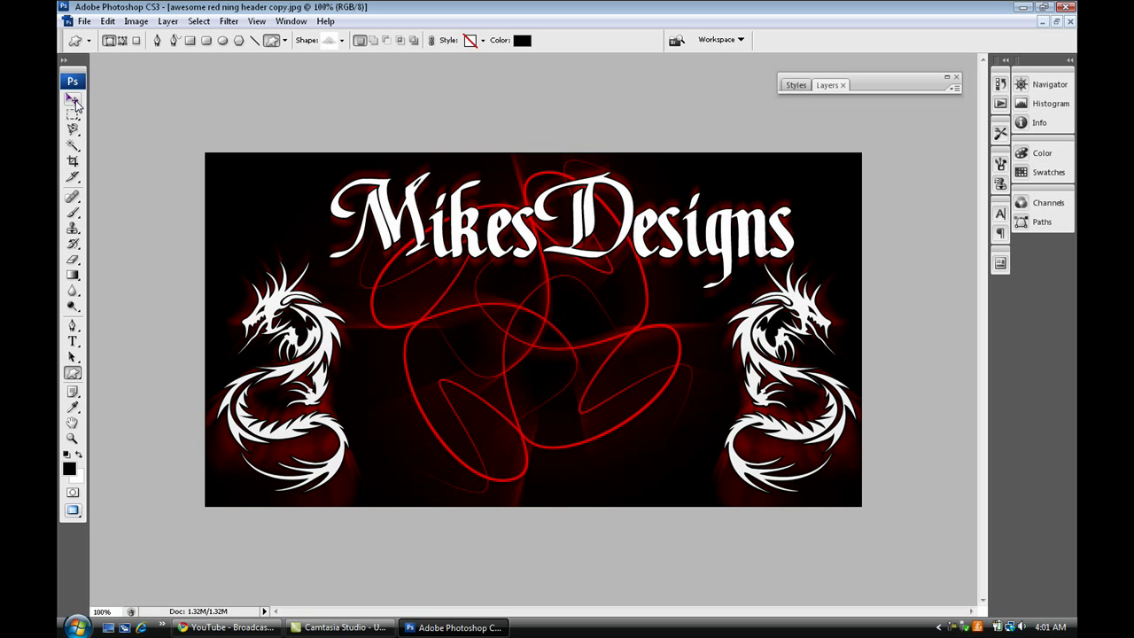
left_click(74, 102)
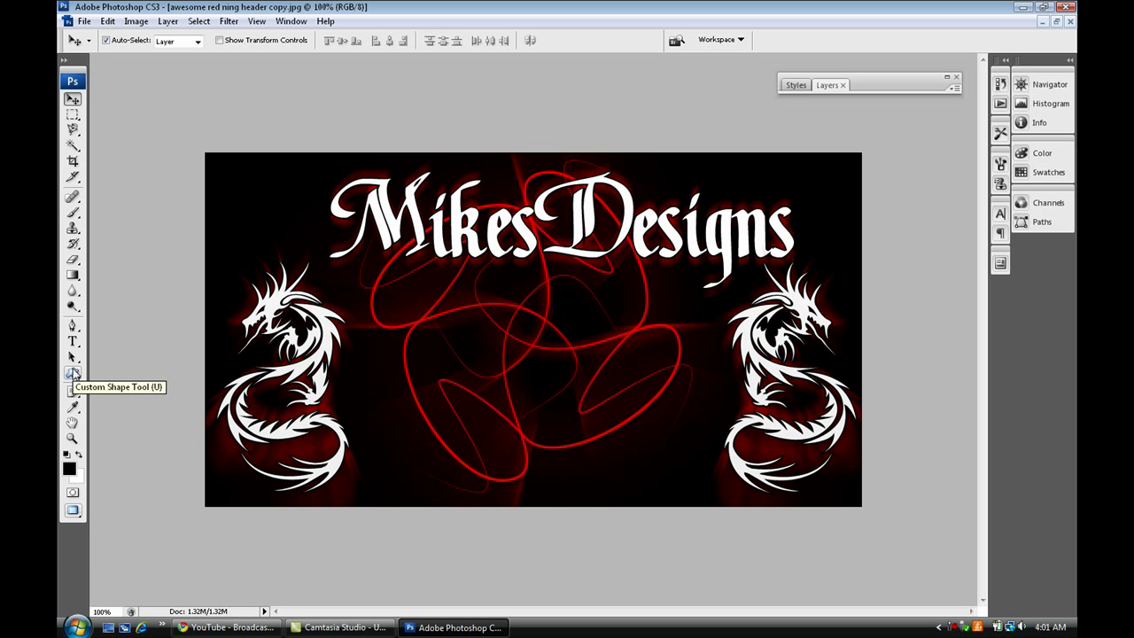
left_click(226, 627)
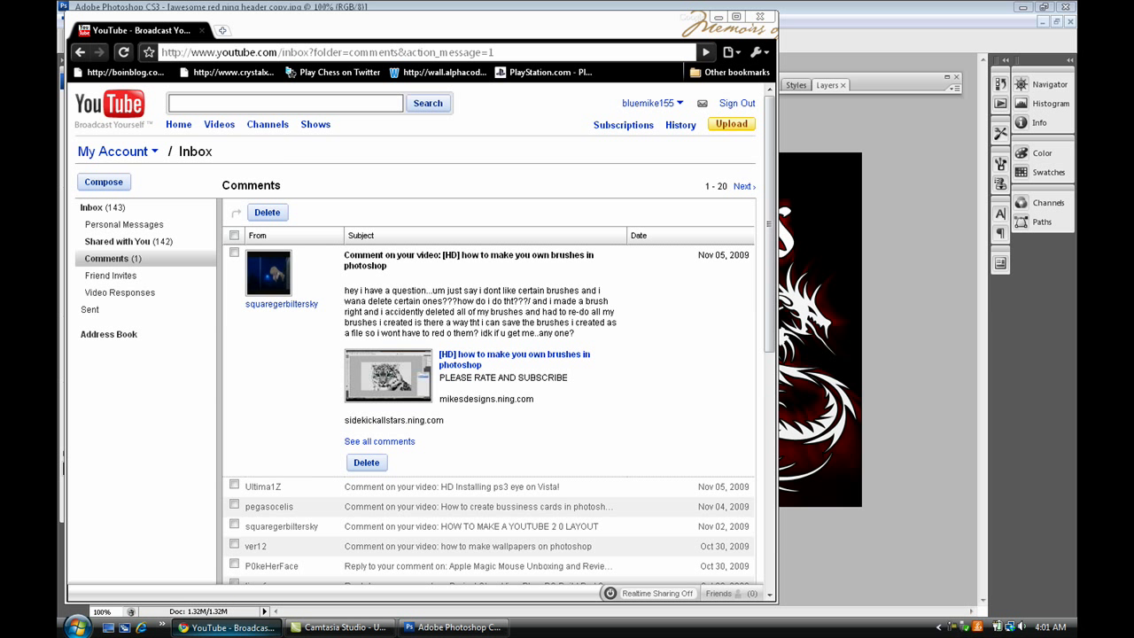
- Select the Brush tool, enlarge its preset picker, and switch it to Large Thumbnail view
left_click(451, 627)
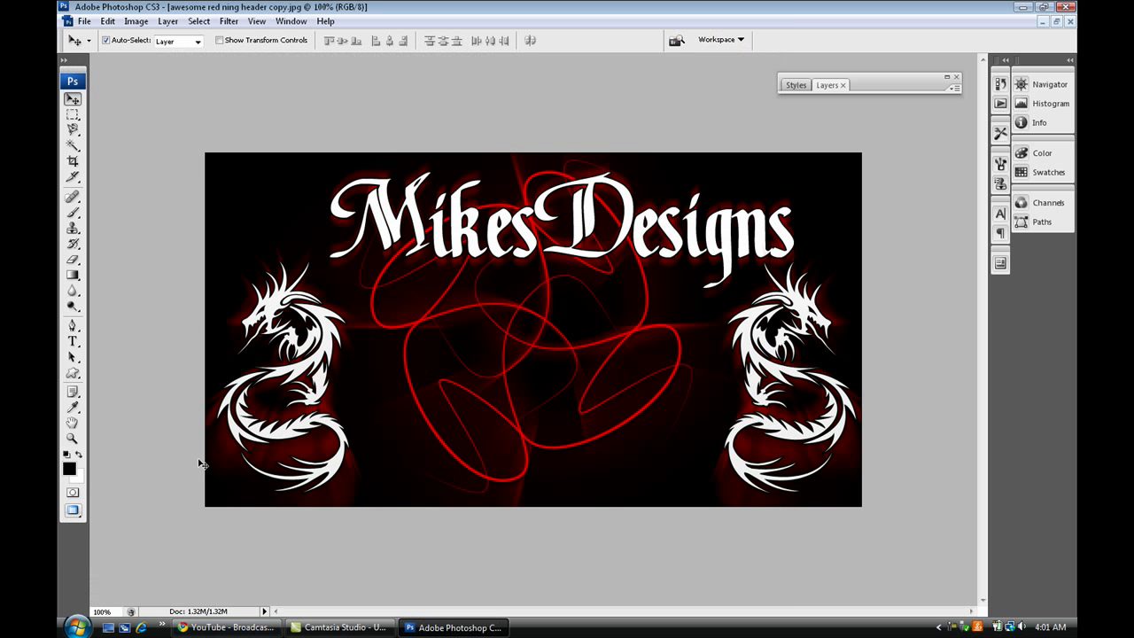
left_click(75, 213)
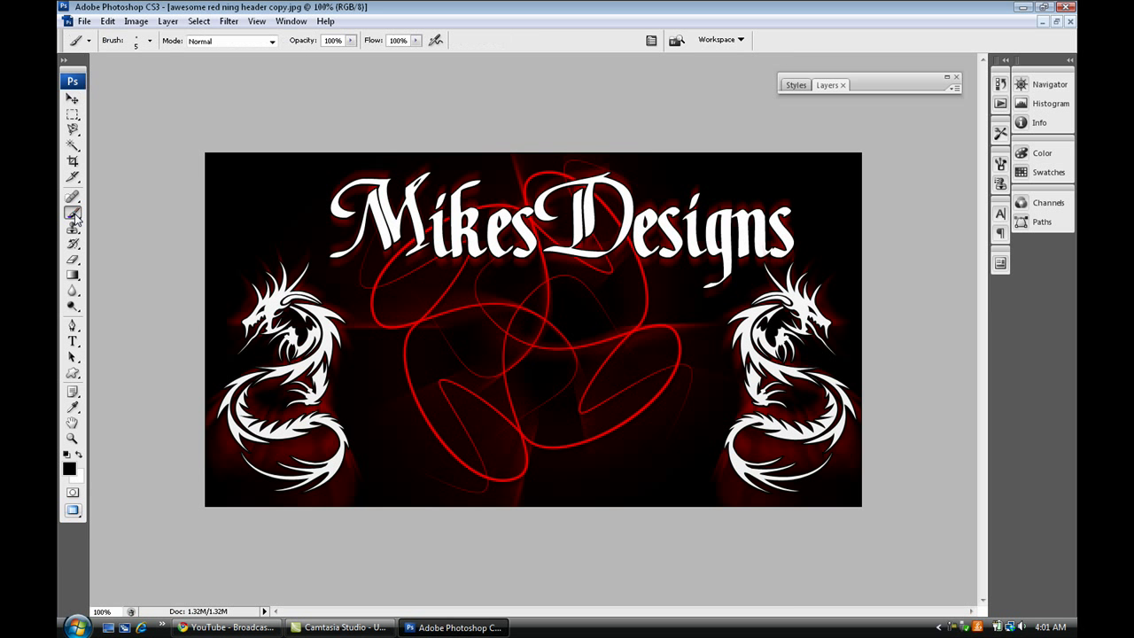
left_click(149, 41)
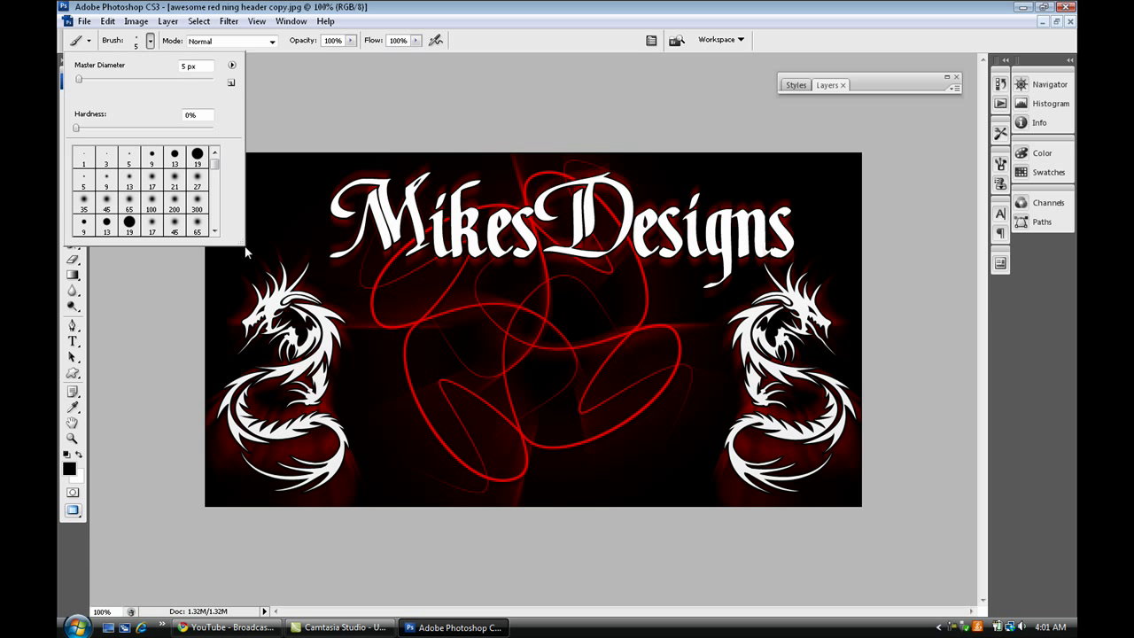
left_click_drag(240, 243, 370, 393)
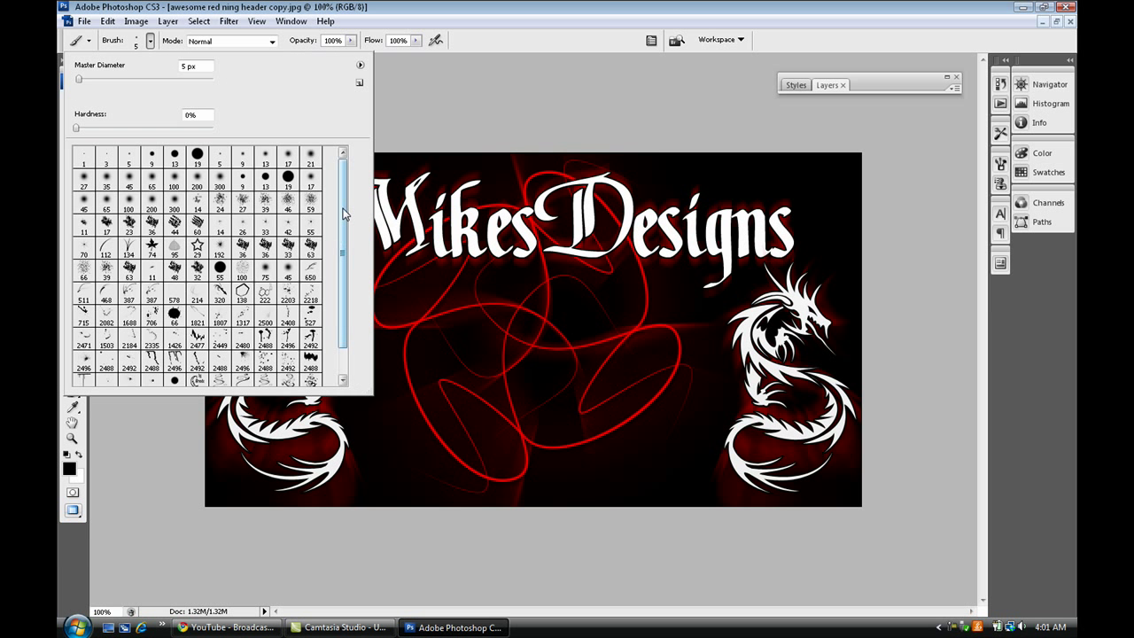
right_click(296, 223)
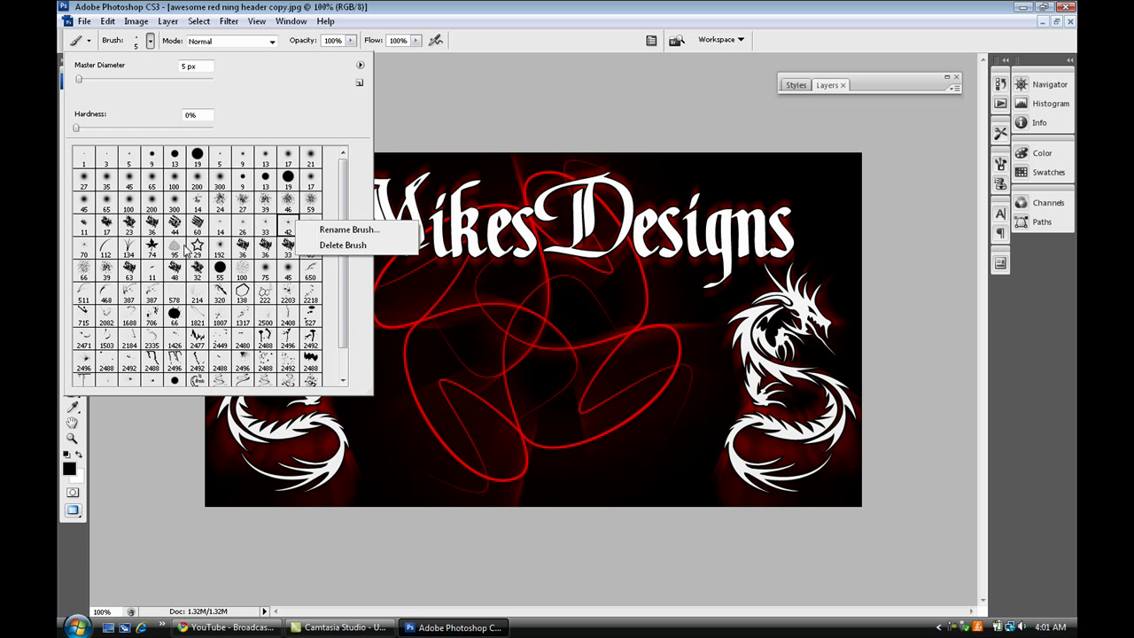
left_click(360, 68)
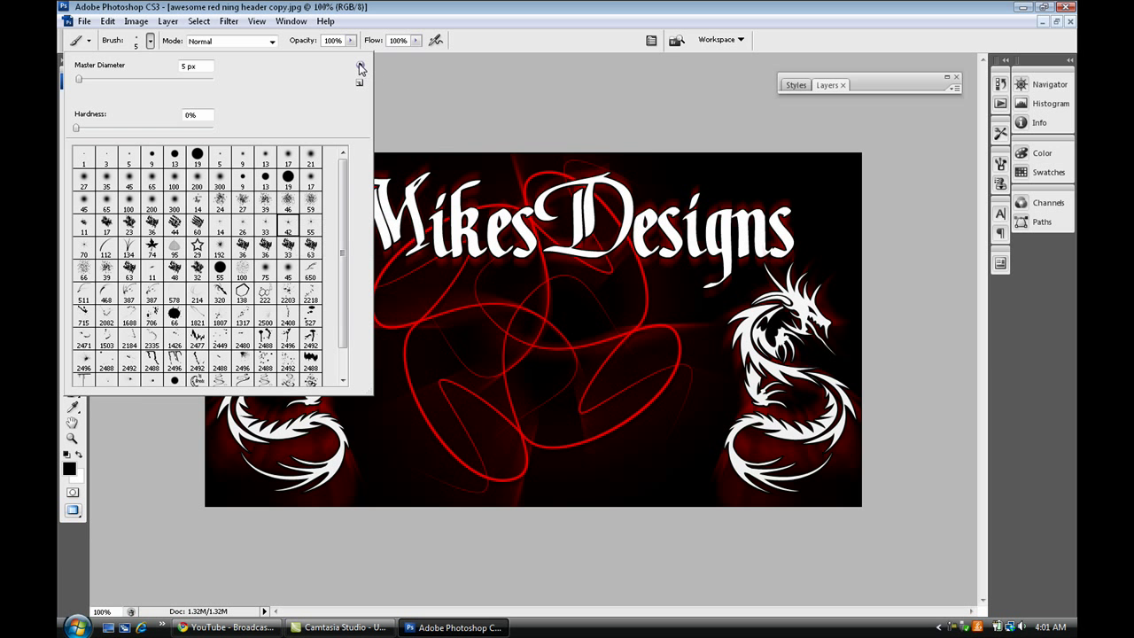
left_click(361, 69)
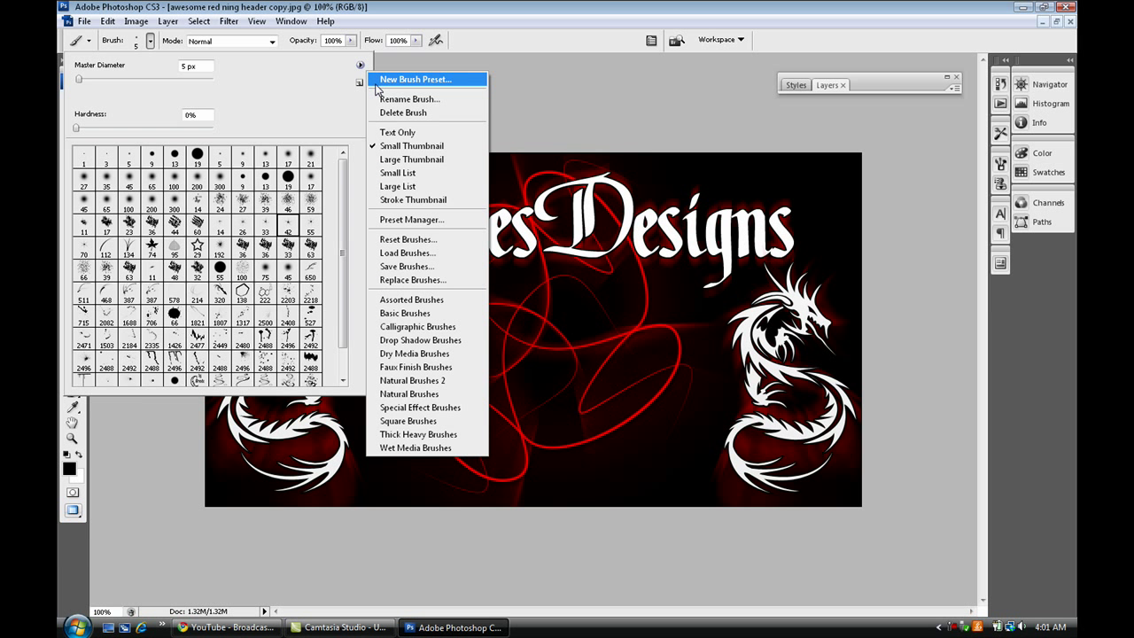
left_click(407, 159)
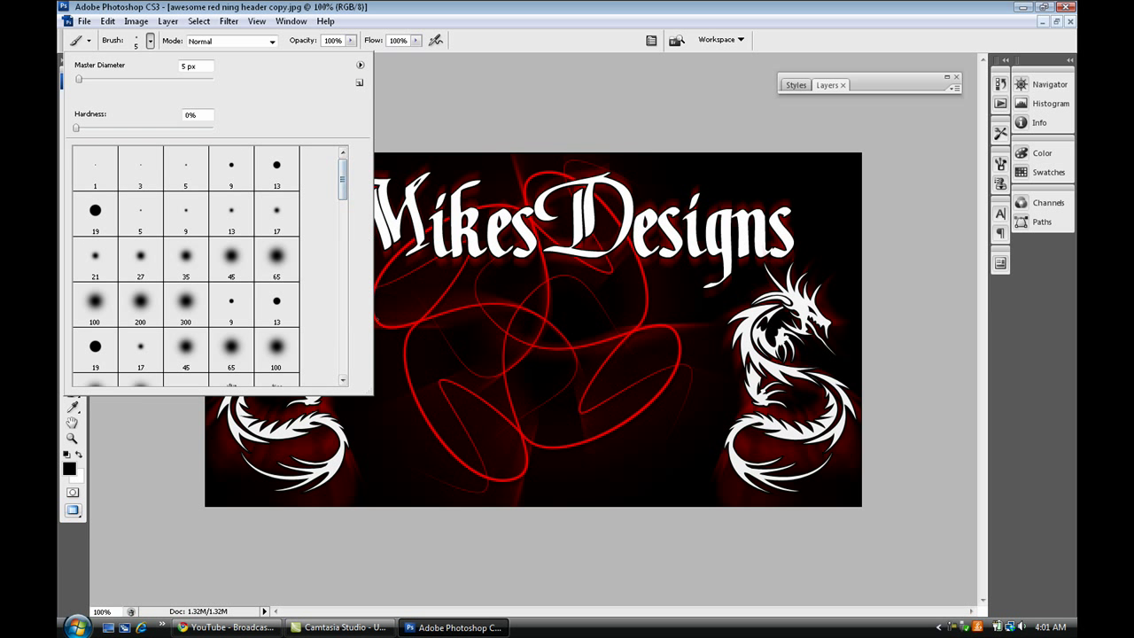
- Delete the soft 45-pixel round brush from the enlarged brush presets
mouse_move(372, 400)
left_mouse_down()
mouse_move(473, 430)
mouse_move(413, 470)
left_mouse_up()
right_click(271, 308)
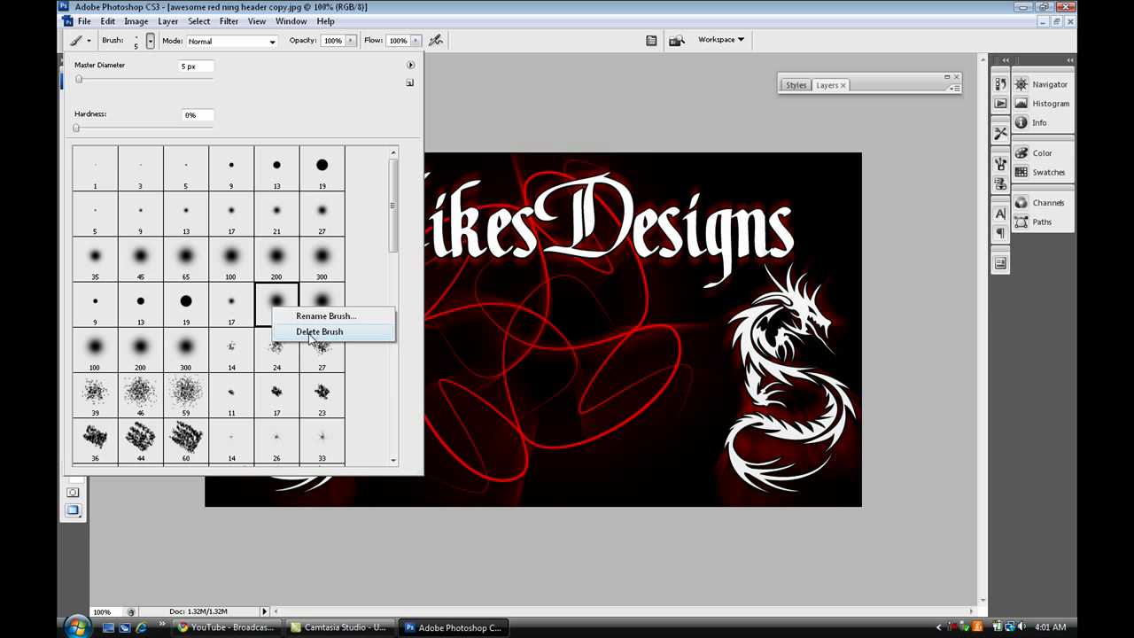
left_click(302, 334)
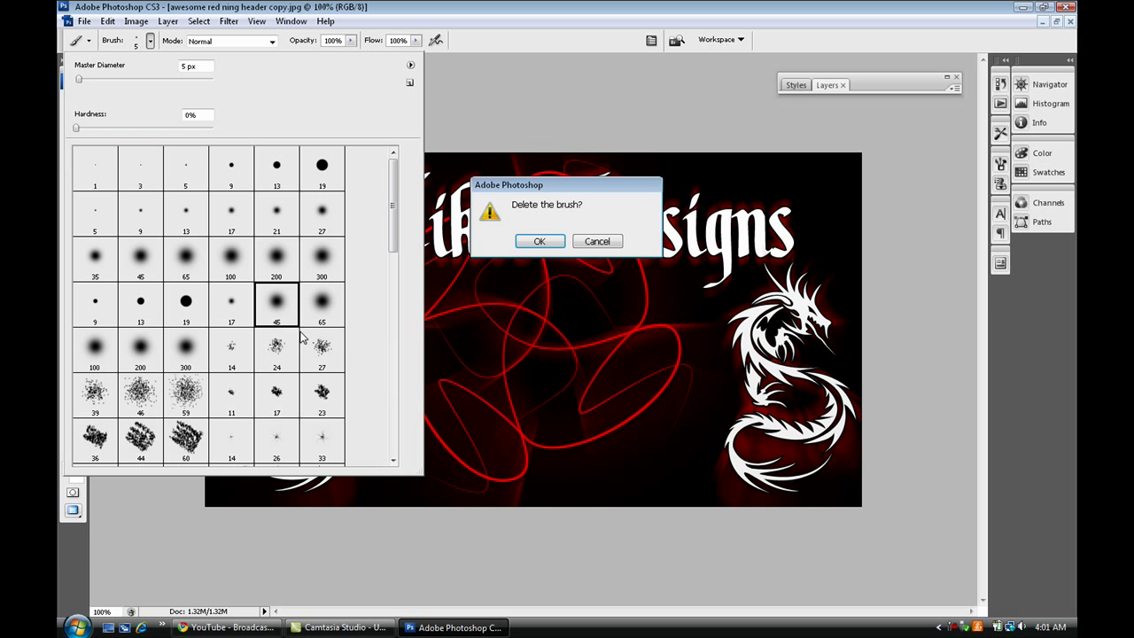
left_click(531, 240)
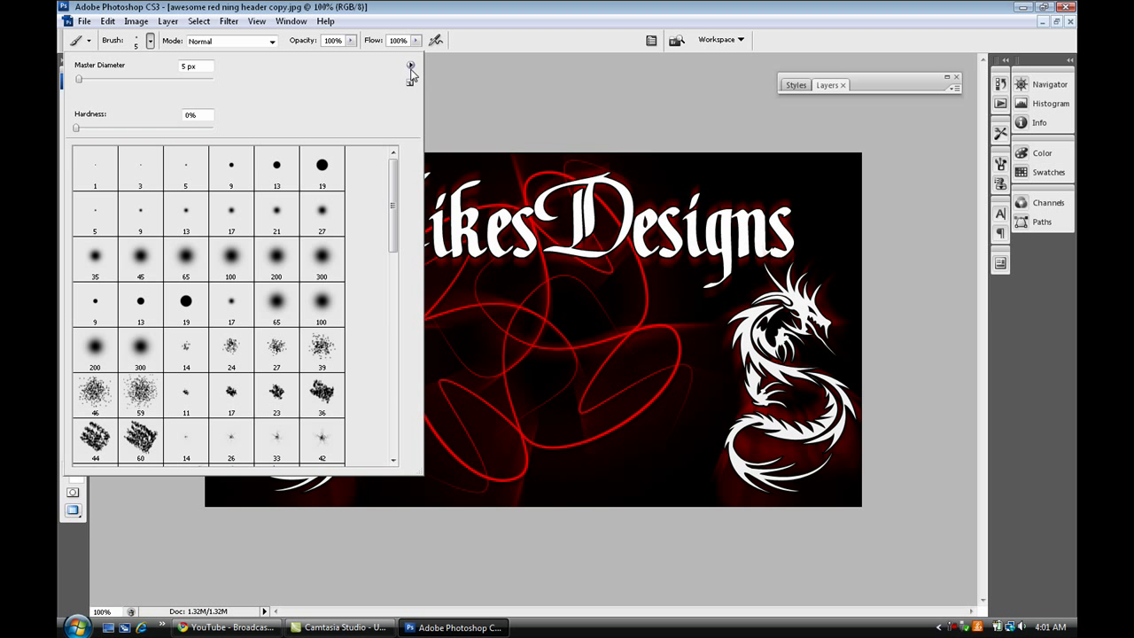
- Scroll to the end of the brush presets and open their options menu toward Save Brushes
left_click_drag(391, 176, 381, 341)
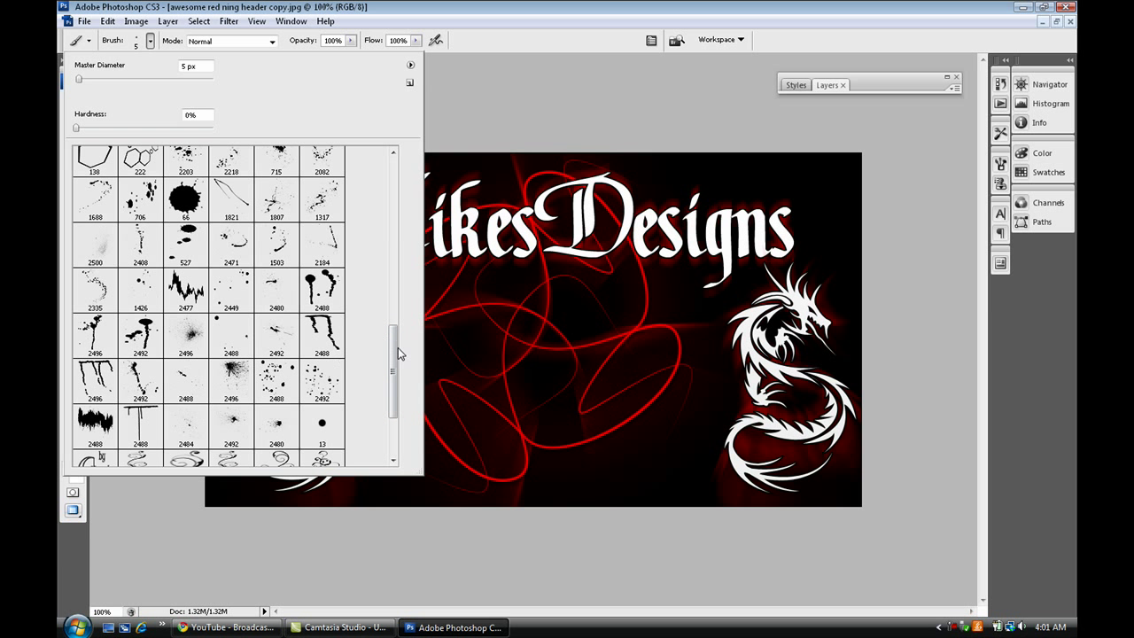
scroll(395, 347, "down", 3)
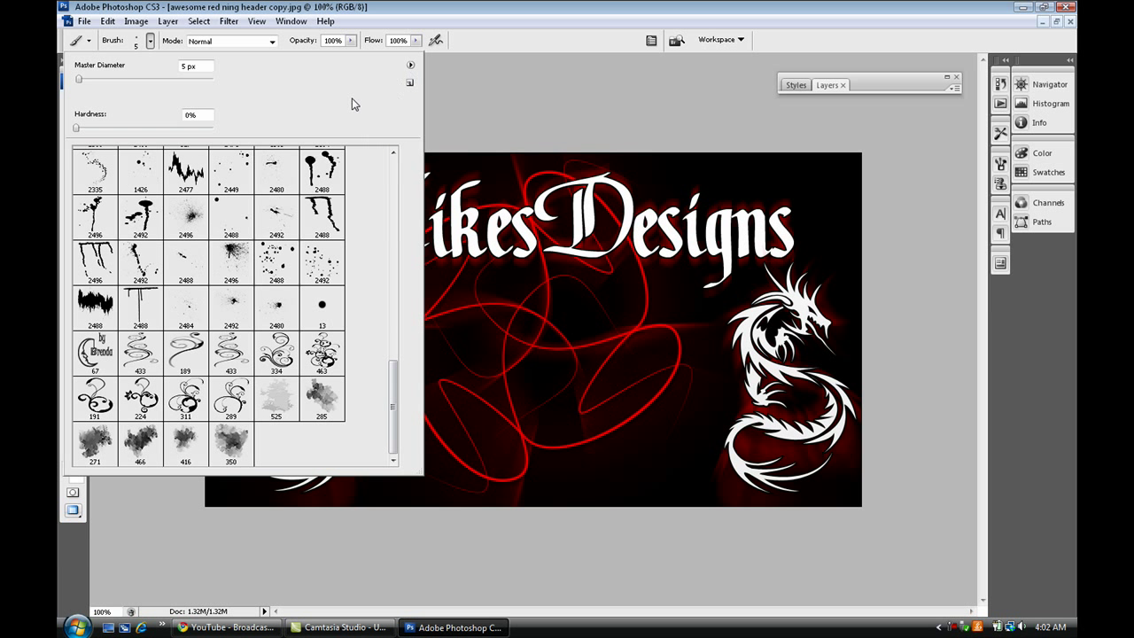
left_click(410, 66)
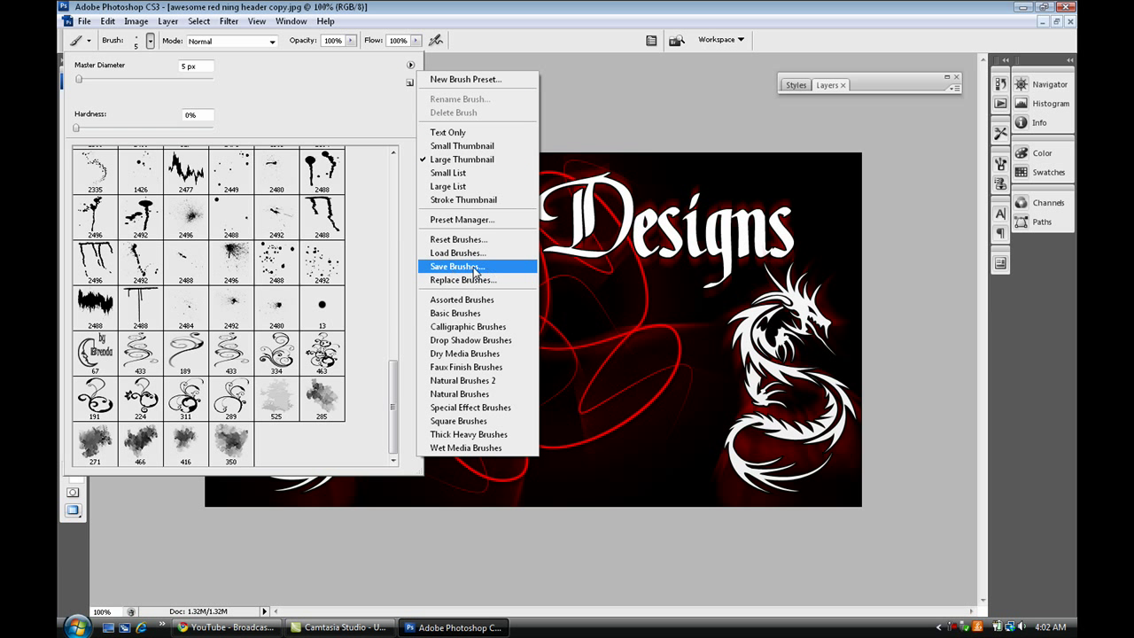
- Start saving the brush set as 'backup brushes' in ABR format, then cancel without saving
left_click(461, 266)
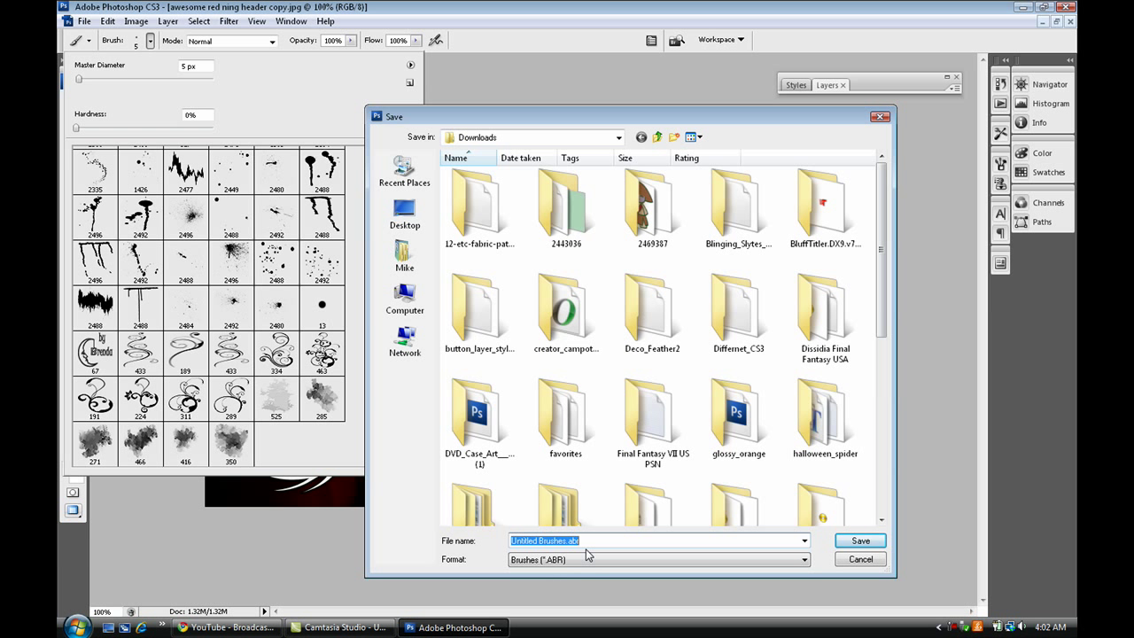
type("bac")
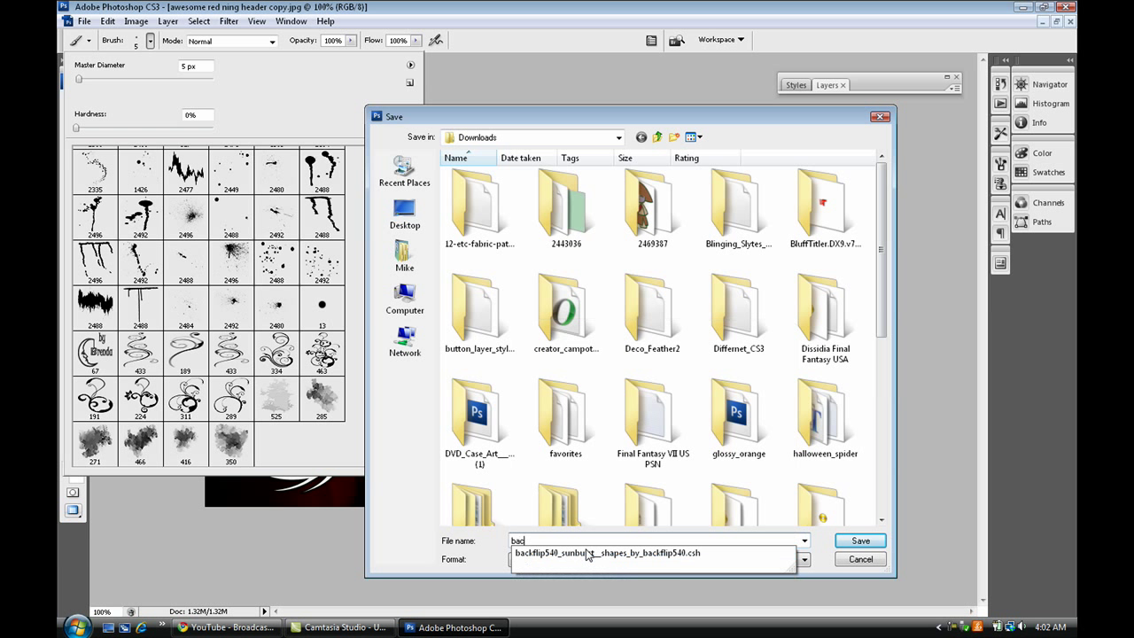
type("kup brushes")
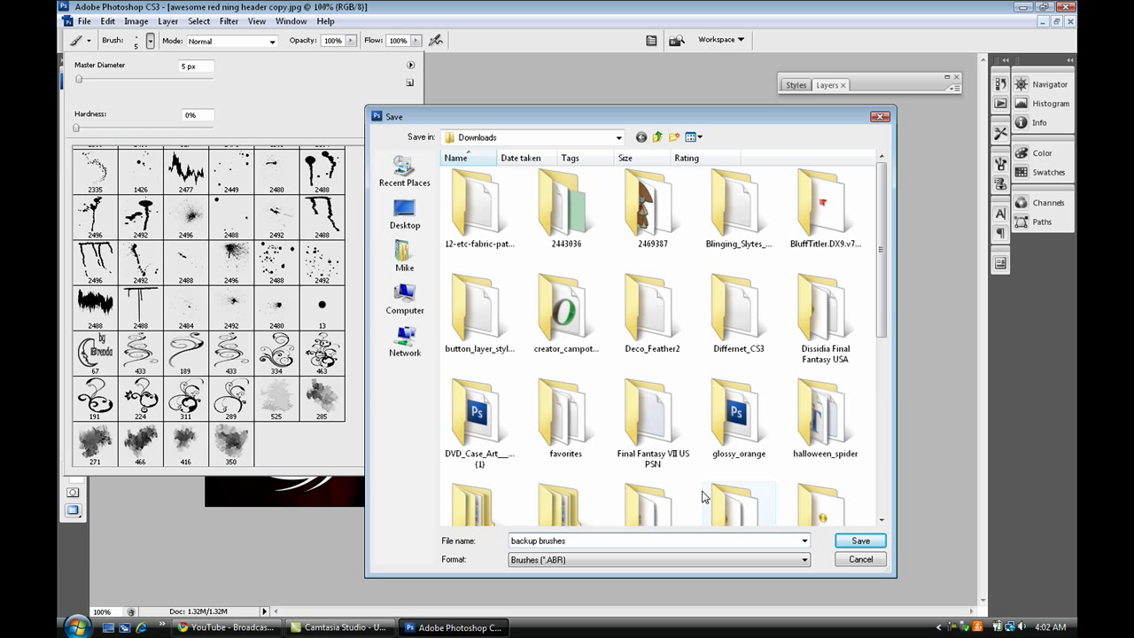
left_click(858, 560)
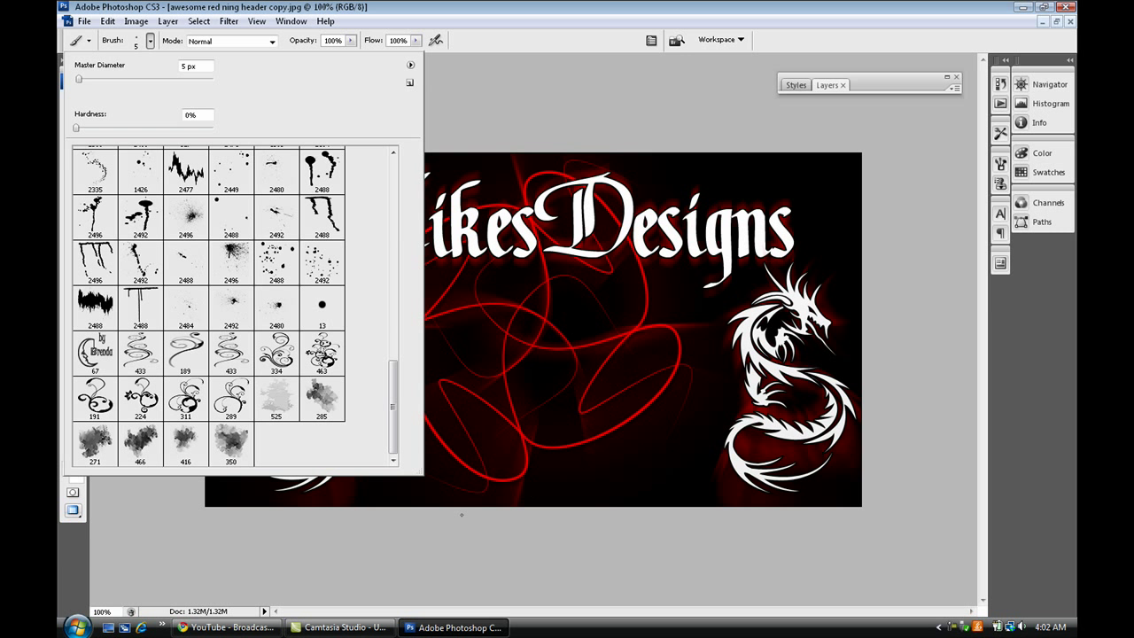
- Close the brush picker, select the Custom Shape tool, and open the shape presets' options menu
left_click(435, 527)
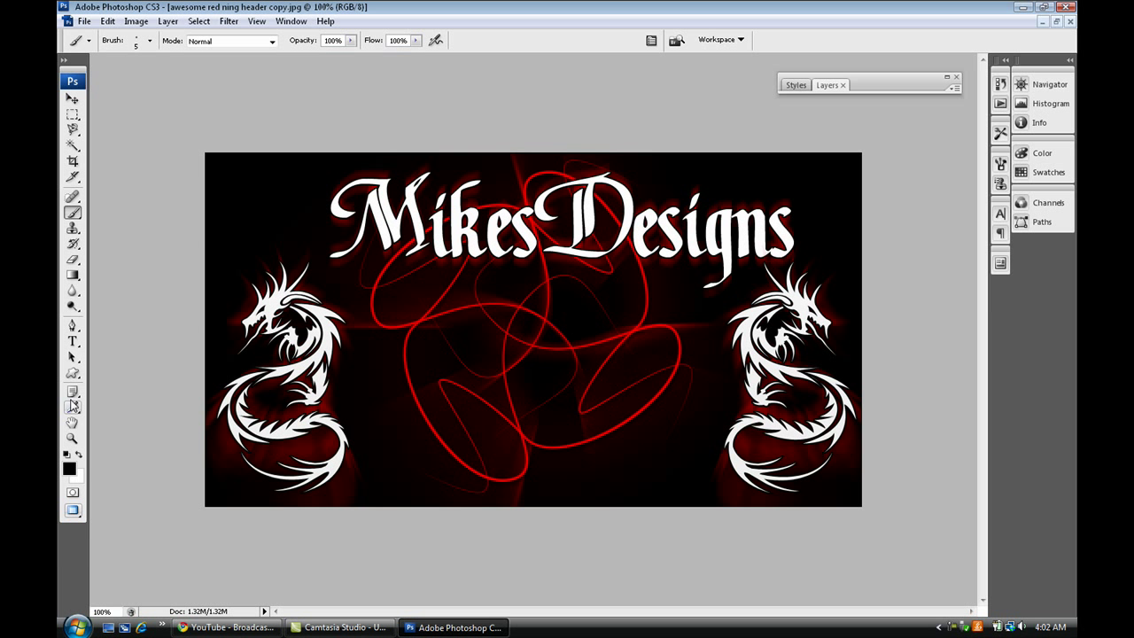
left_click(73, 373)
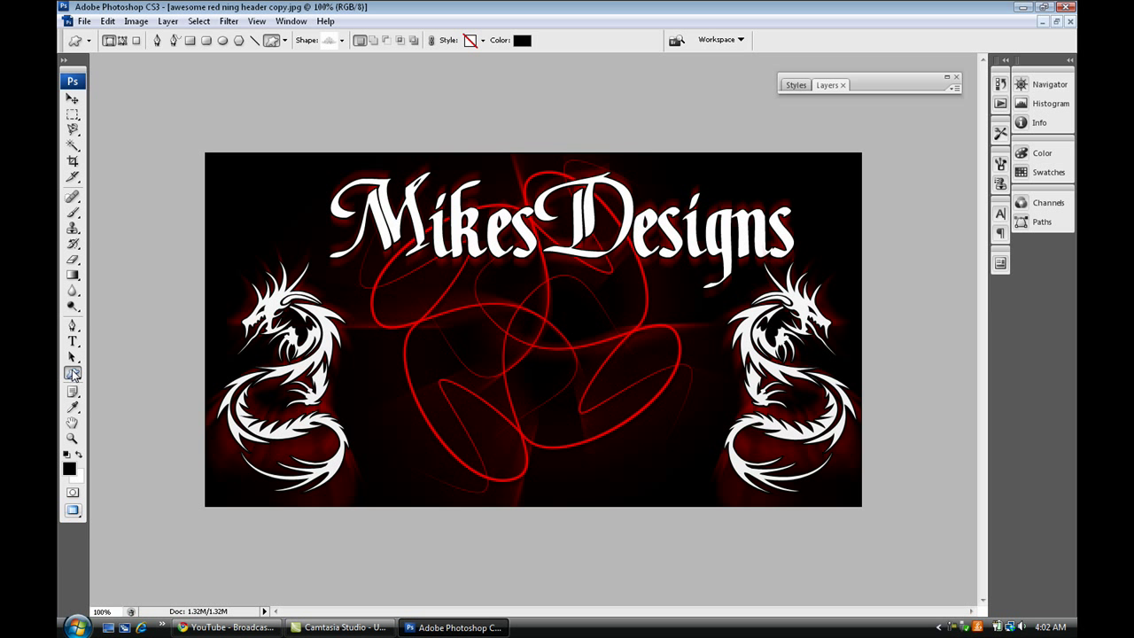
left_click(342, 42)
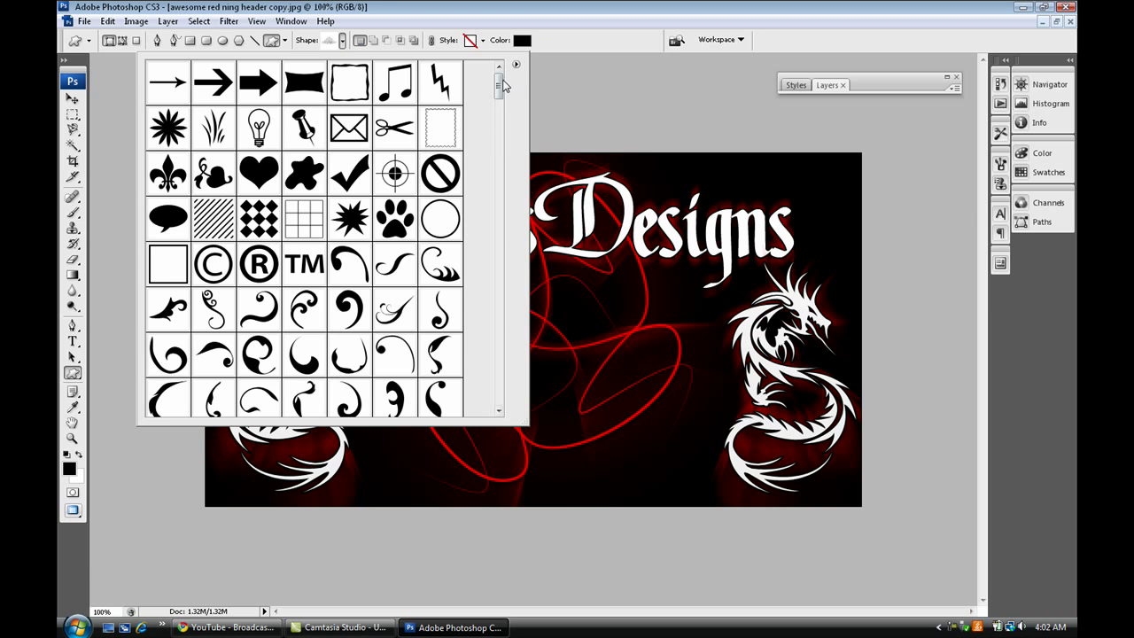
left_click_drag(503, 85, 489, 262)
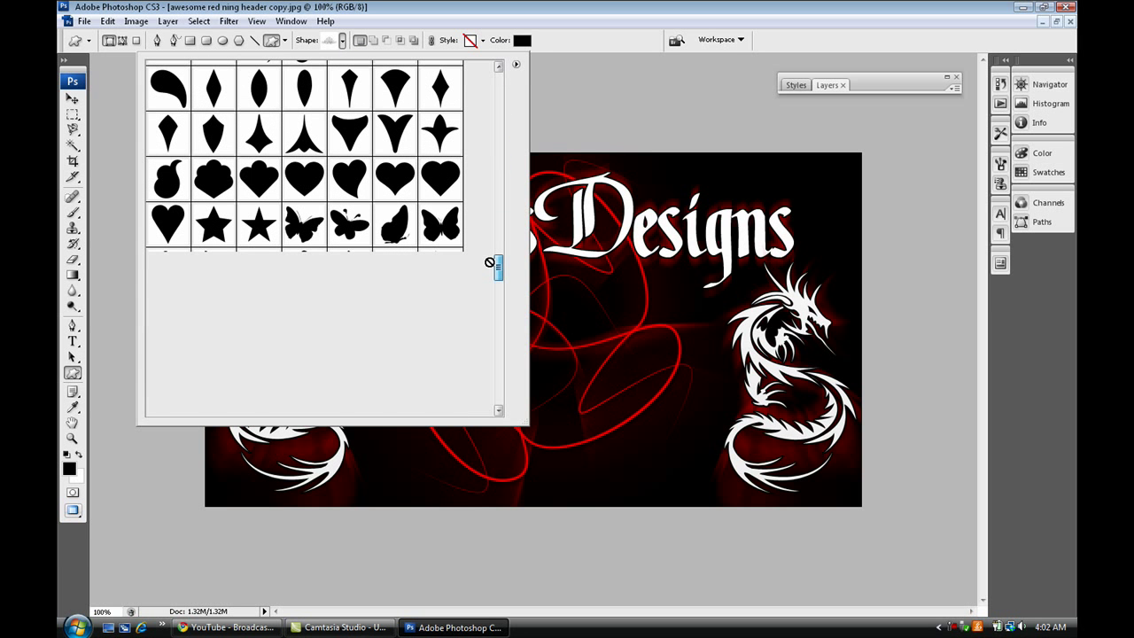
left_click(516, 65)
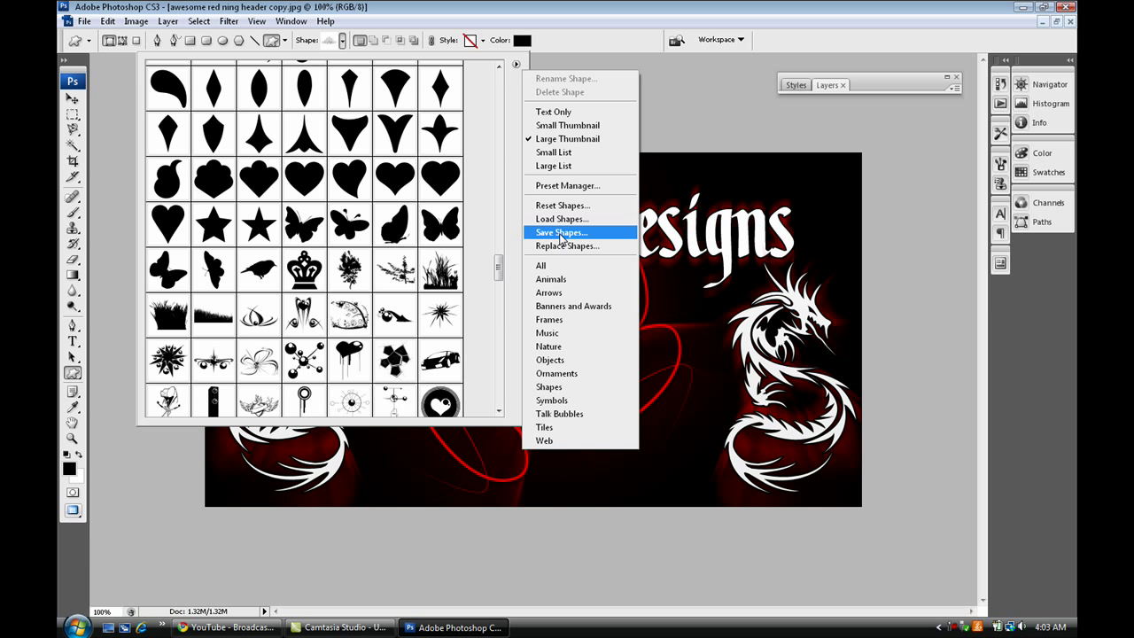
- Begin Save Shapes as a .CSH file, cancel it, and close the Shape picker with Escape
left_click(570, 237)
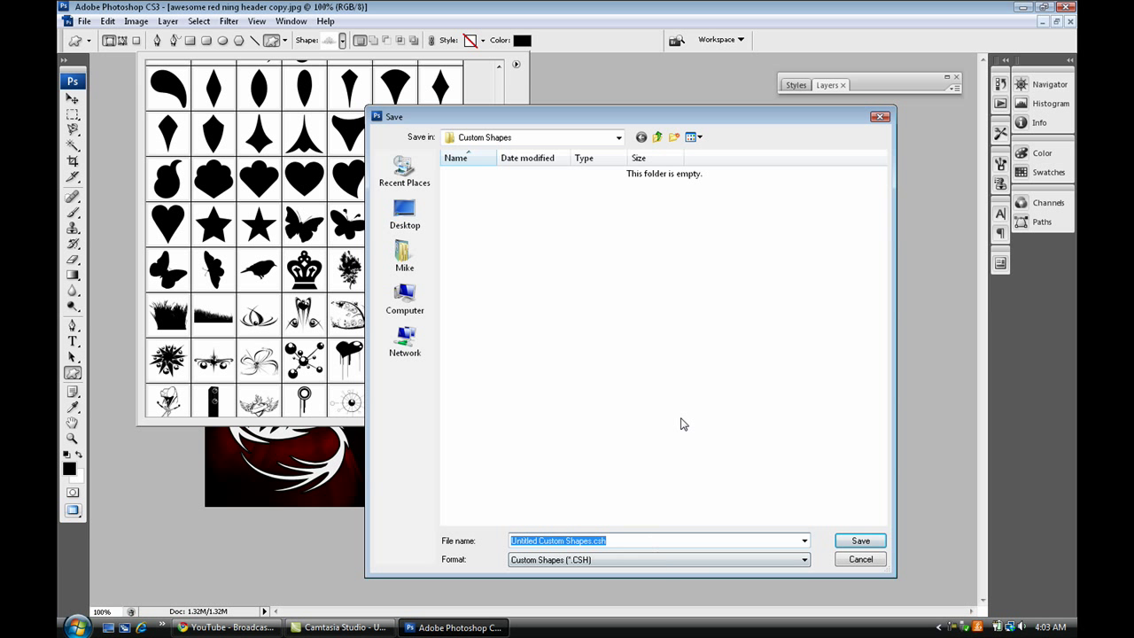
left_click(846, 560)
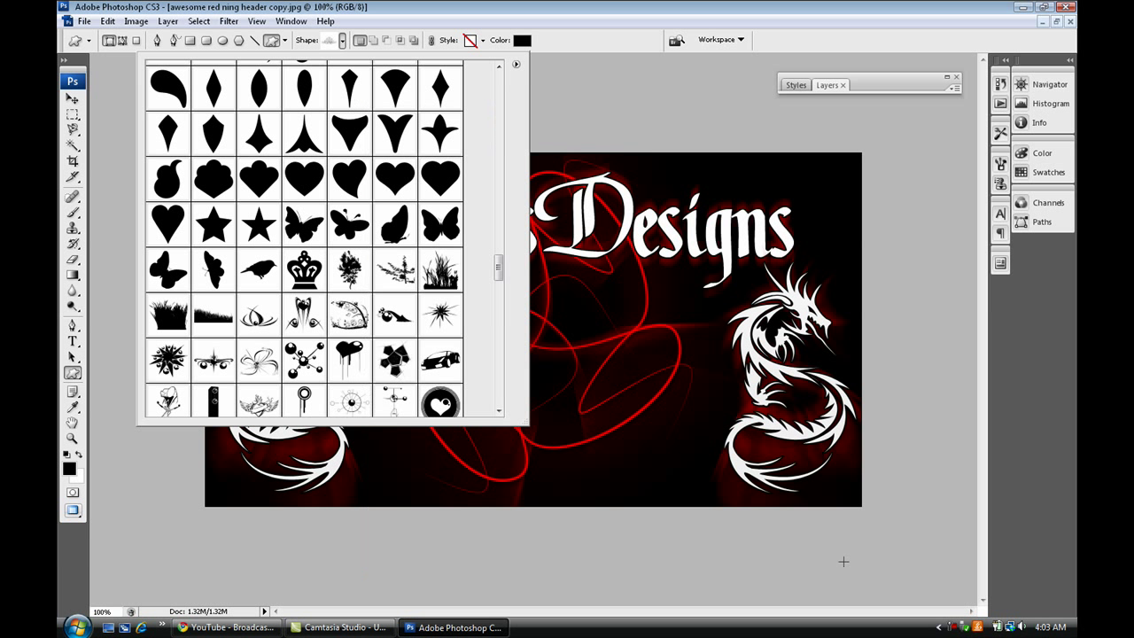
key("Escape")
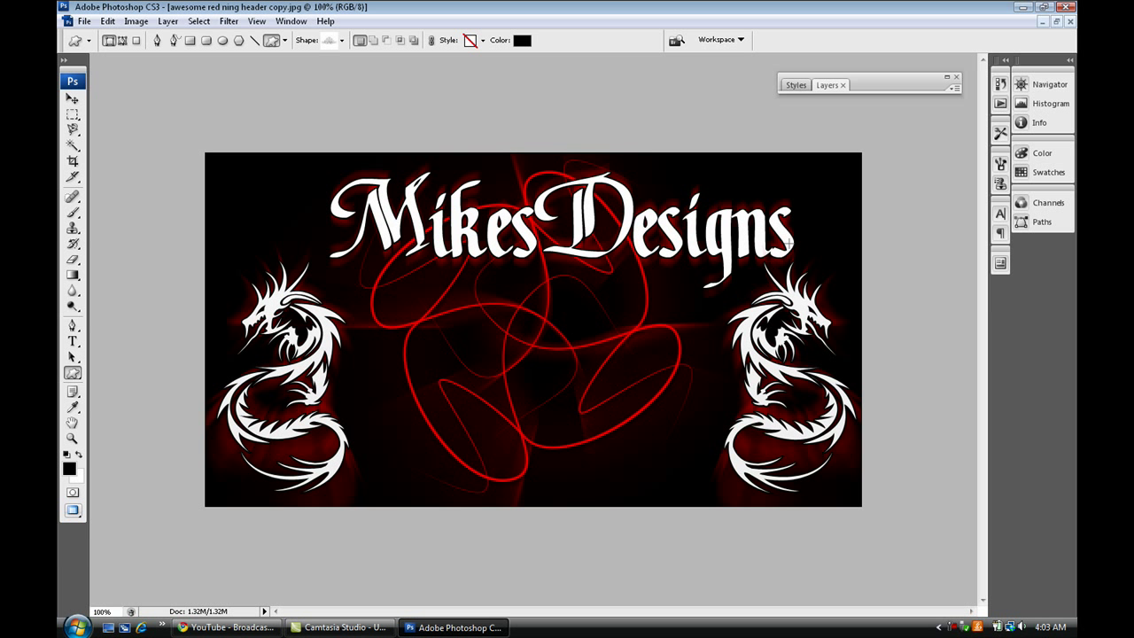
left_click(342, 39)
right_click(453, 229)
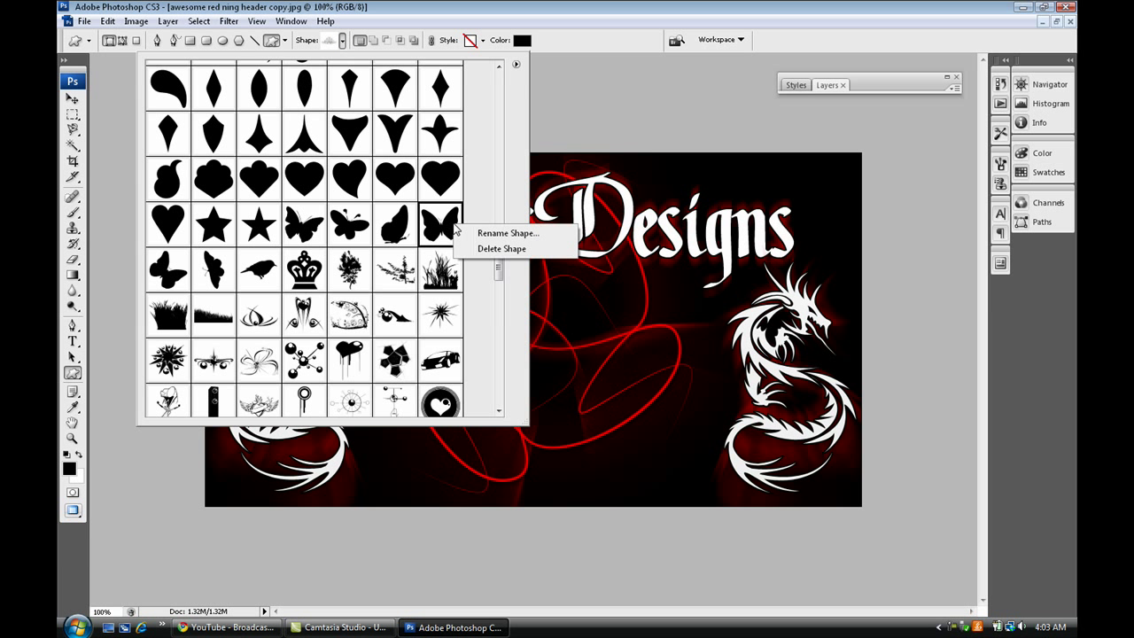
left_click(516, 200)
left_click(616, 39)
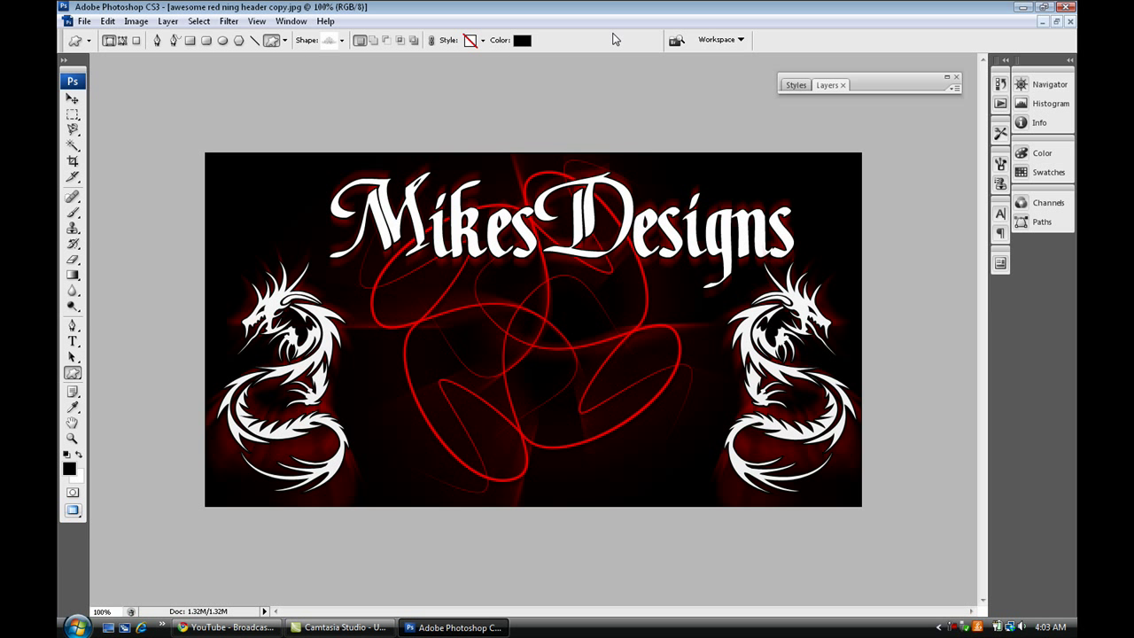